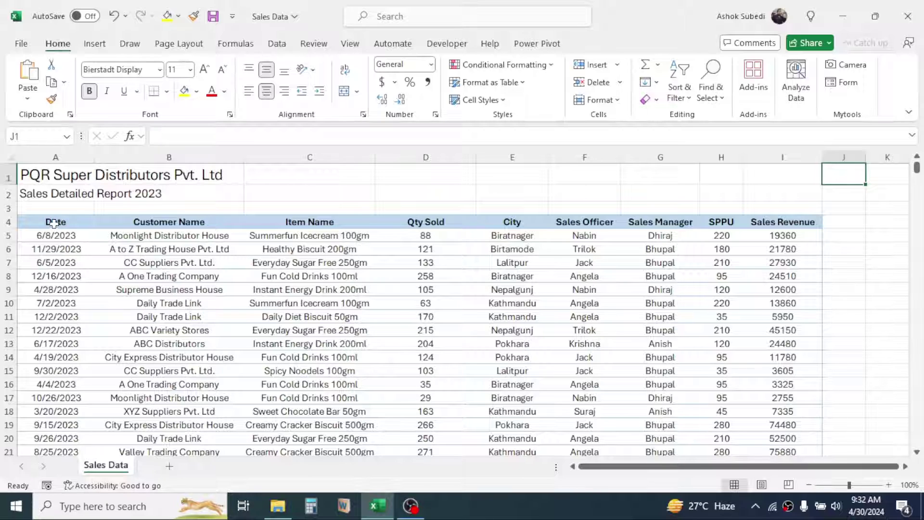
# - Narrow the Qty Sold column (D) after checking the neighbouring Customer Name and Item Name columns
pyautogui.click(57, 157)
pyautogui.click(144, 156)
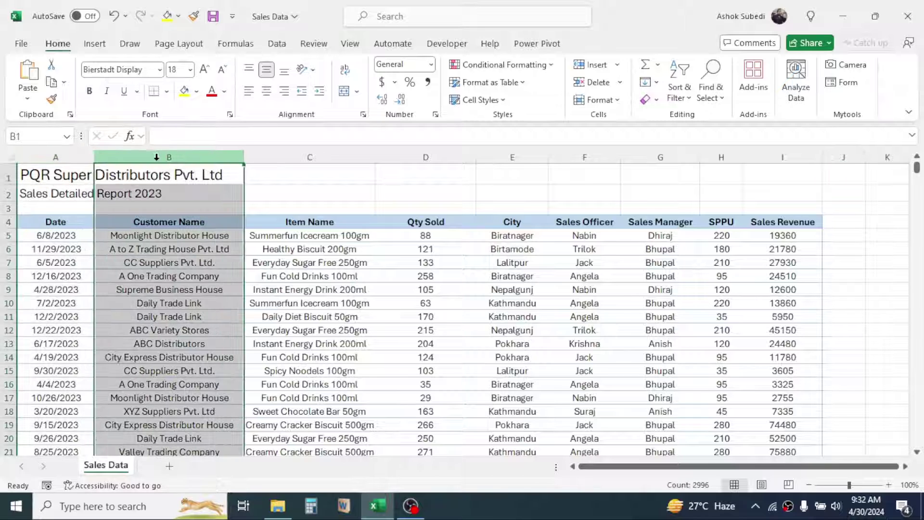
pyautogui.click(314, 157)
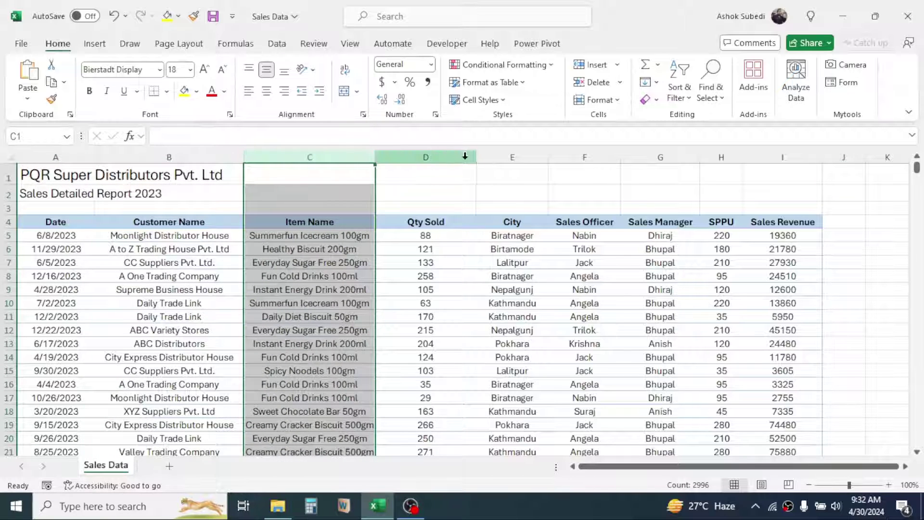
pyautogui.moveTo(476, 157); pyautogui.dragTo(424, 158)
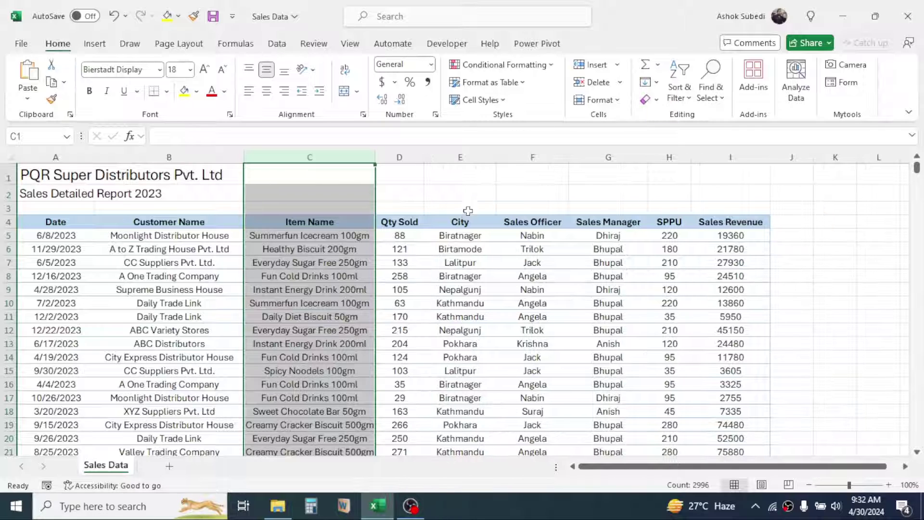
pyautogui.click(465, 221)
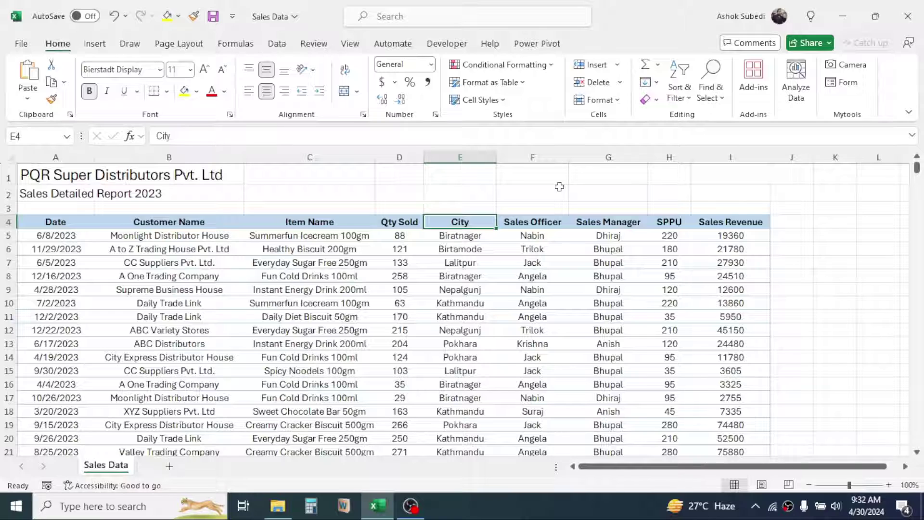
pyautogui.click(672, 155)
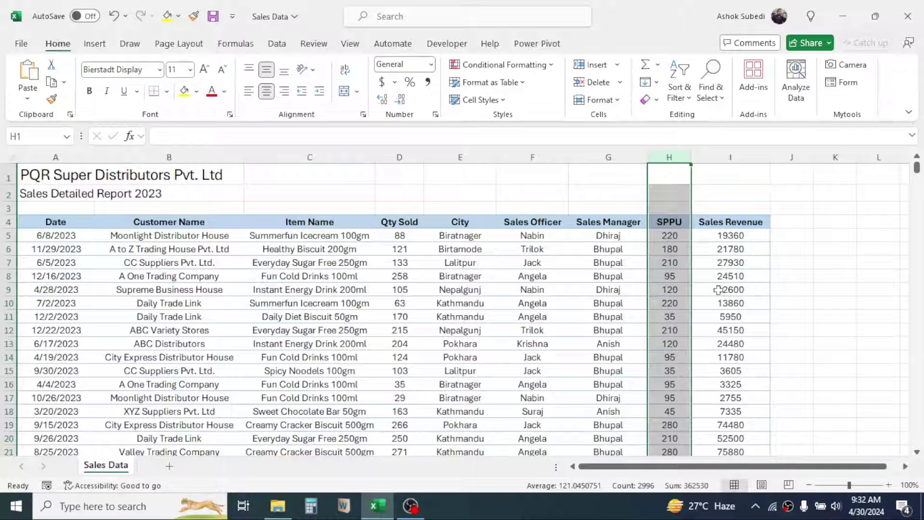
pyautogui.moveTo(917, 168)
pyautogui.mouseDown()
pyautogui.moveTo(921, 424)
pyautogui.moveTo(922, 166)
pyautogui.mouseUp()
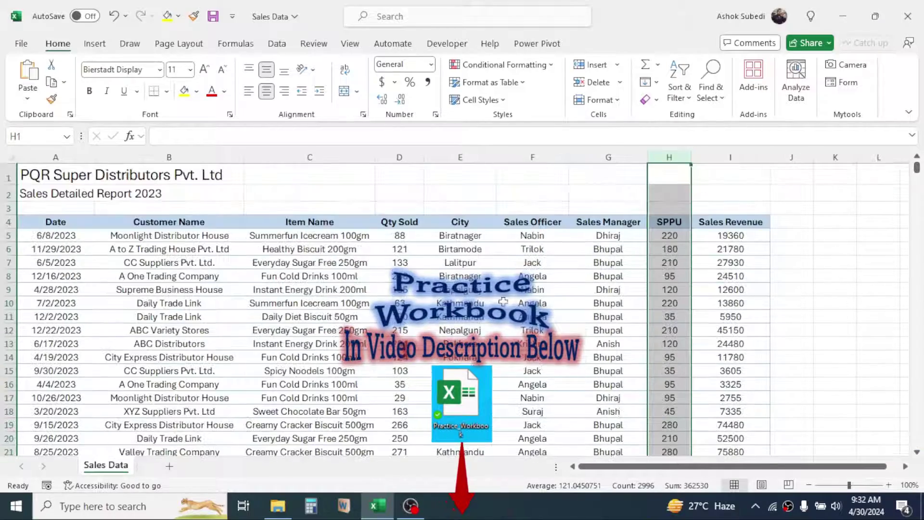
pyautogui.click(322, 302)
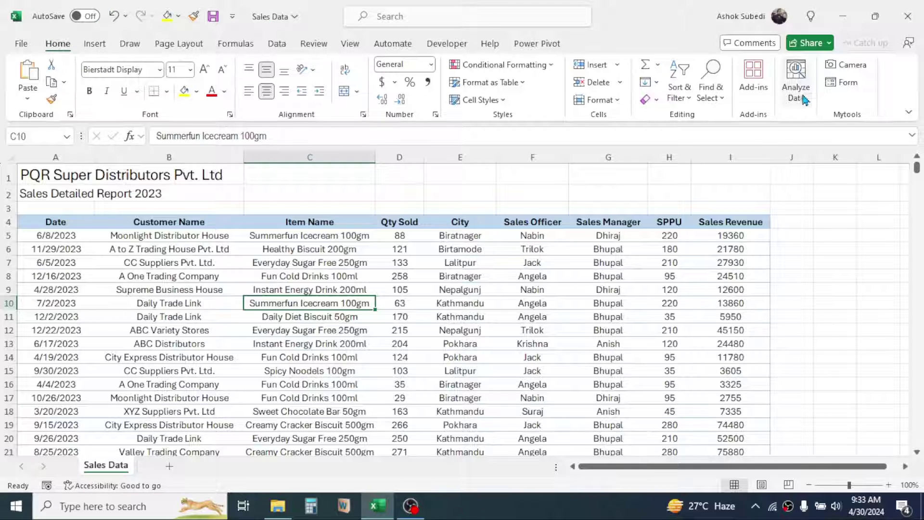
# - Insert the Analyze Data suggestion 'Sum of Sales Revenue by Item Name and Sales Officer' as a PivotTable
pyautogui.click(797, 80)
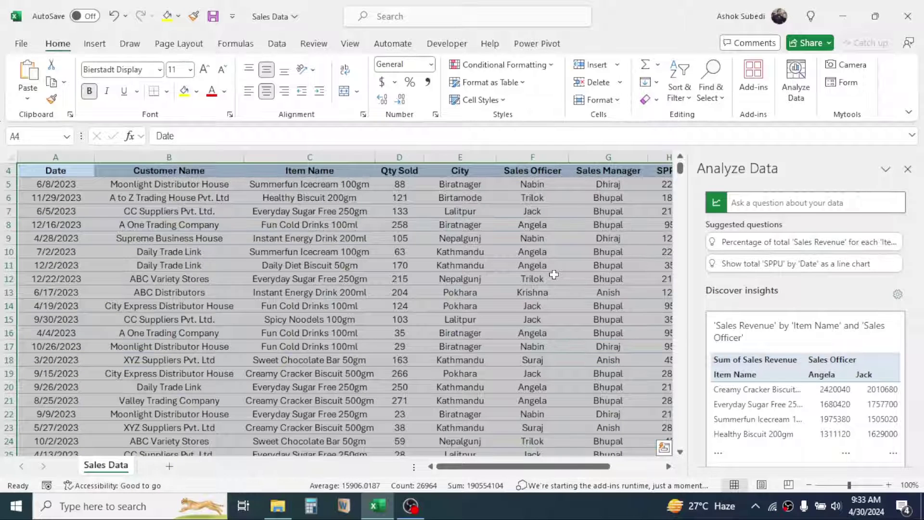
pyautogui.scroll(-3, 914, 274)
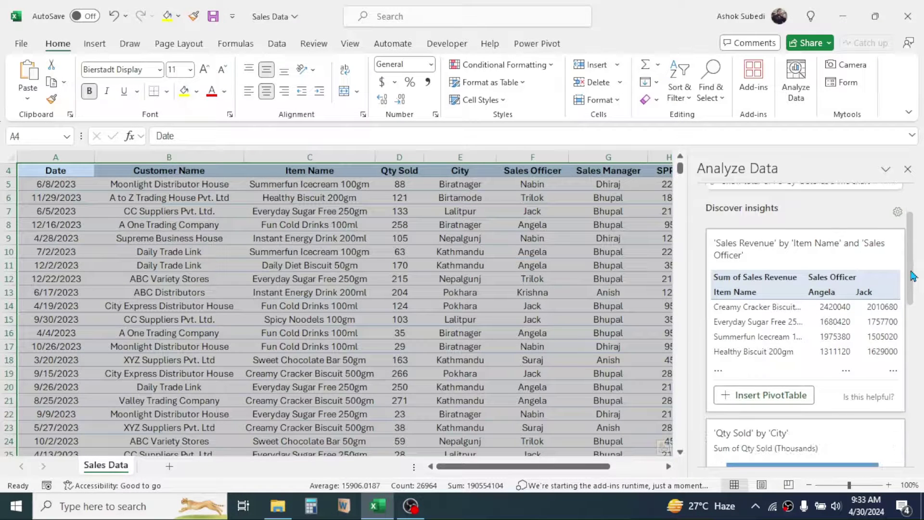
pyautogui.scroll(1, 913, 274)
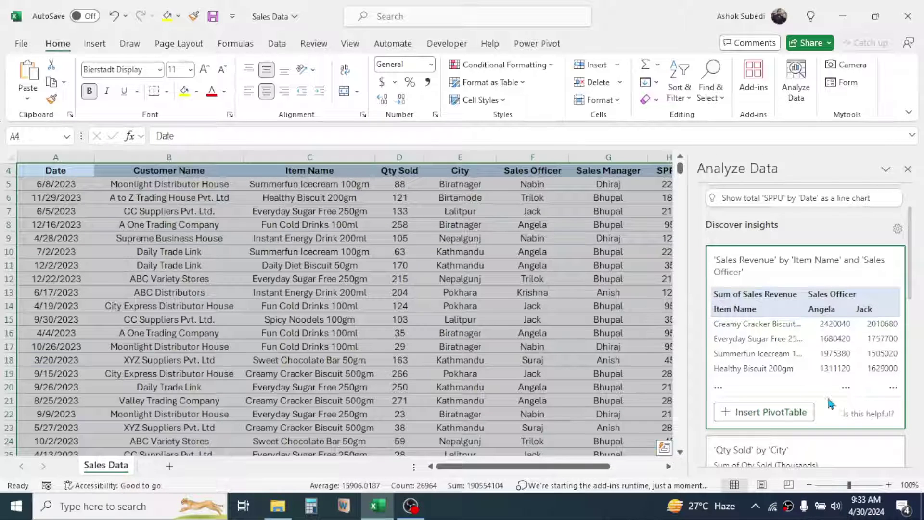
pyautogui.click(770, 413)
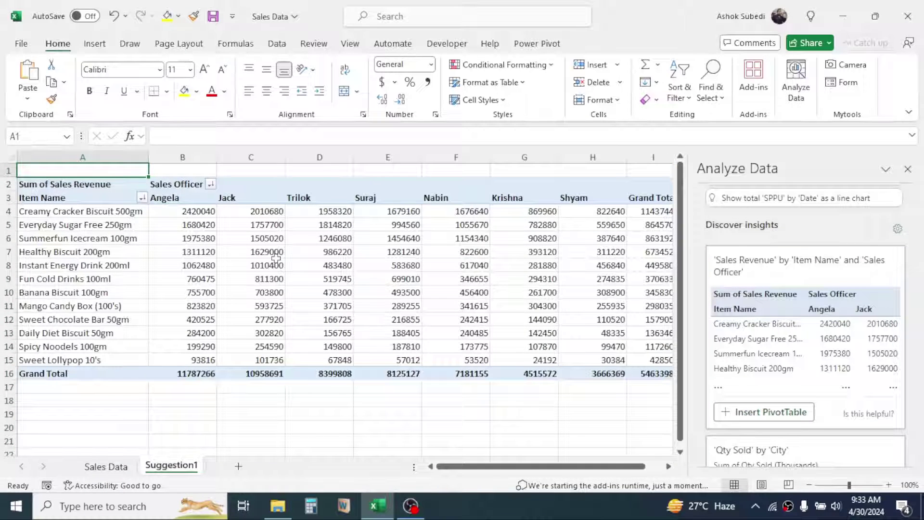
# - Scroll through the Analyze Data insight cards and expand them to show all 9 results
pyautogui.moveTo(276, 258)
pyautogui.moveTo(486, 474); pyautogui.dragTo(510, 474)
pyautogui.scroll(-5, 909, 287)
pyautogui.moveTo(908, 287); pyautogui.dragTo(915, 310)
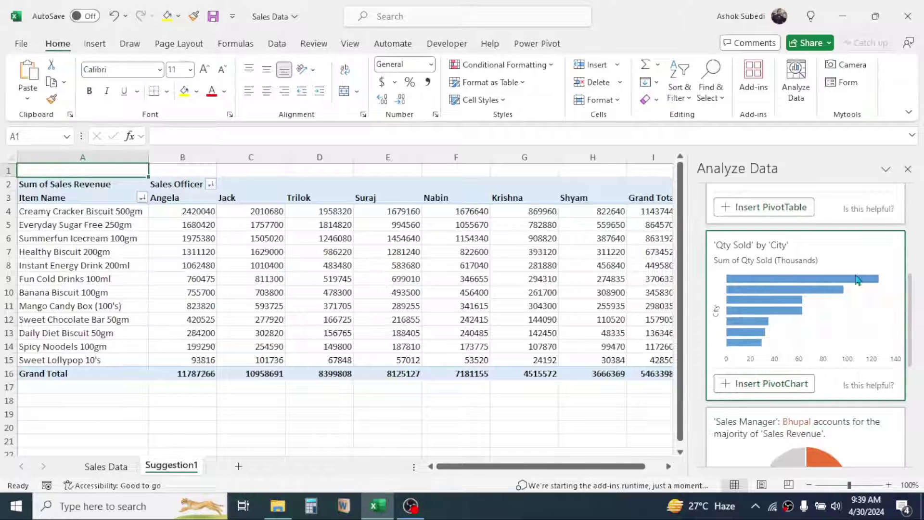
pyautogui.moveTo(913, 307); pyautogui.dragTo(914, 359)
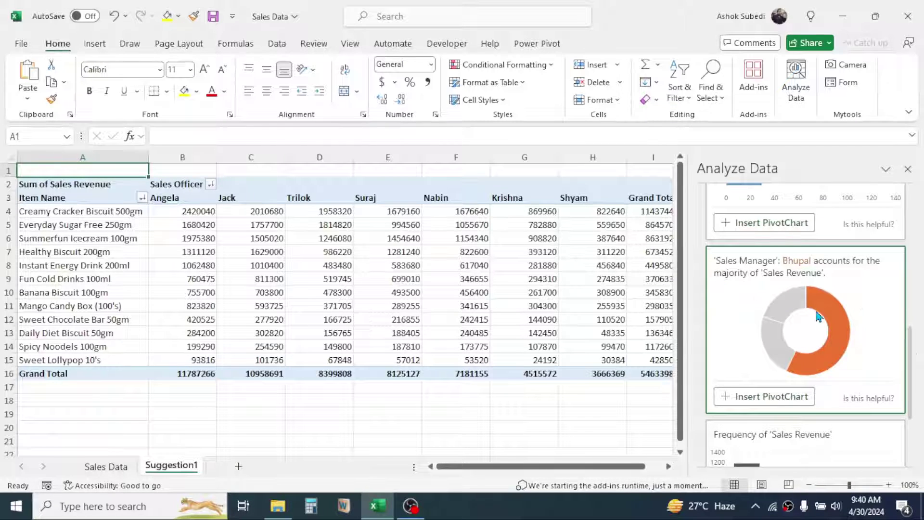
pyautogui.moveTo(910, 354); pyautogui.dragTo(913, 416)
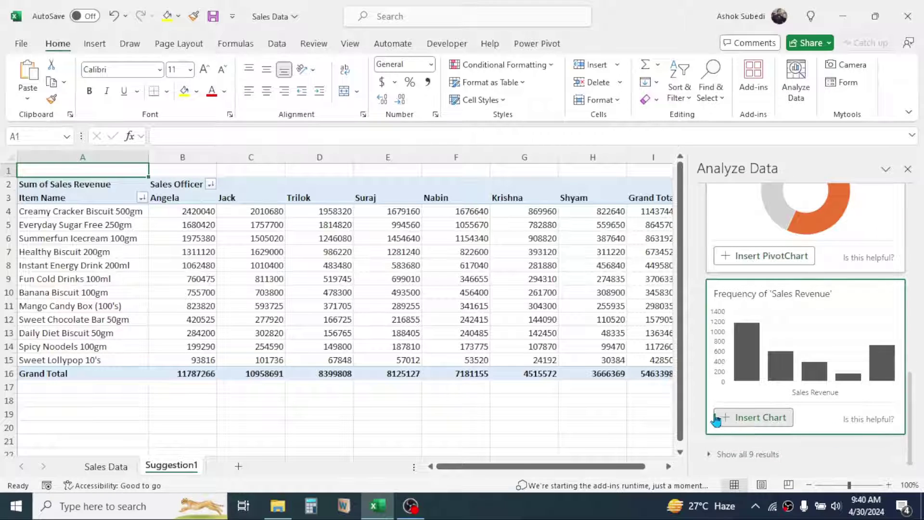
pyautogui.click(730, 456)
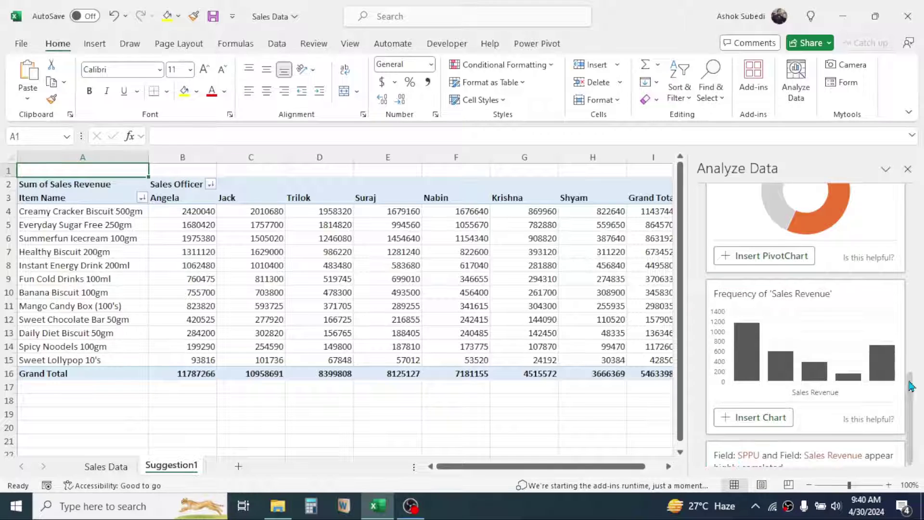
pyautogui.moveTo(915, 389); pyautogui.dragTo(914, 207)
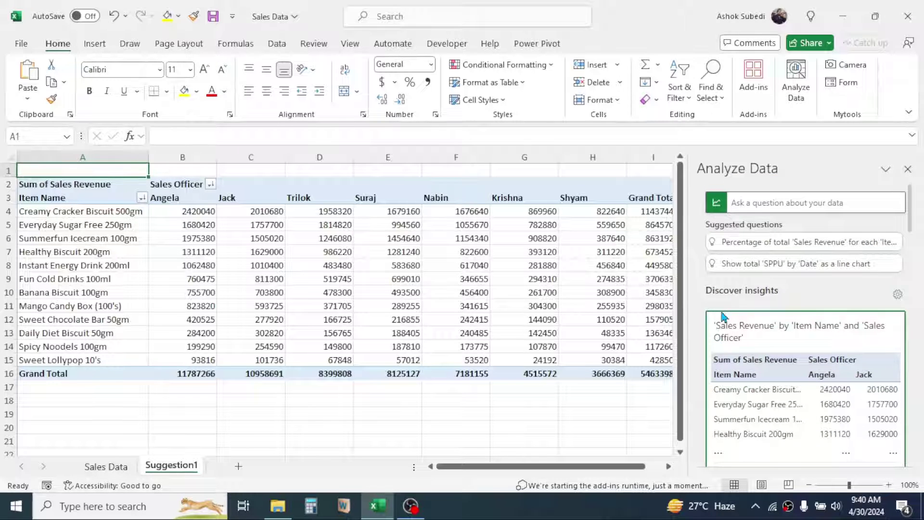
# - Ask Analyze Data for the top 3 cities by sales revenue and insert the answer as a PivotTable
pyautogui.click(765, 203)
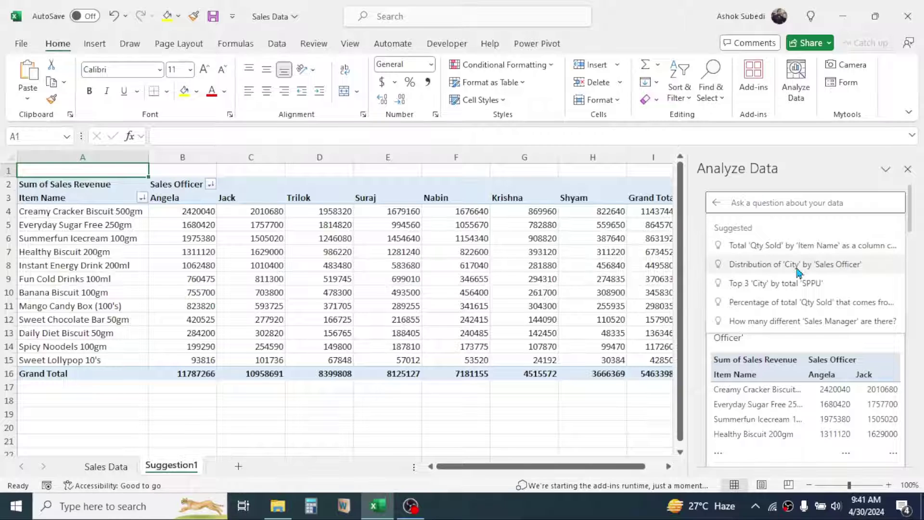
pyautogui.write('what are the ')
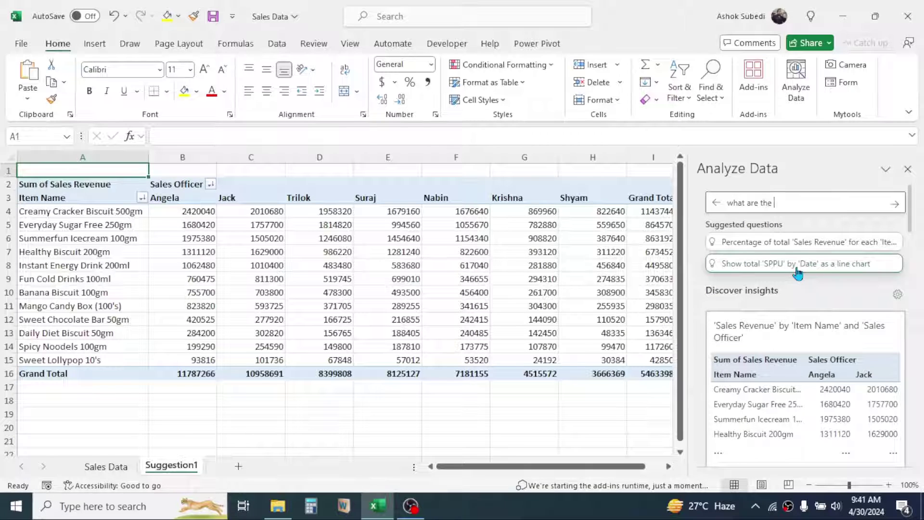
pyautogui.write('top 3 cities')
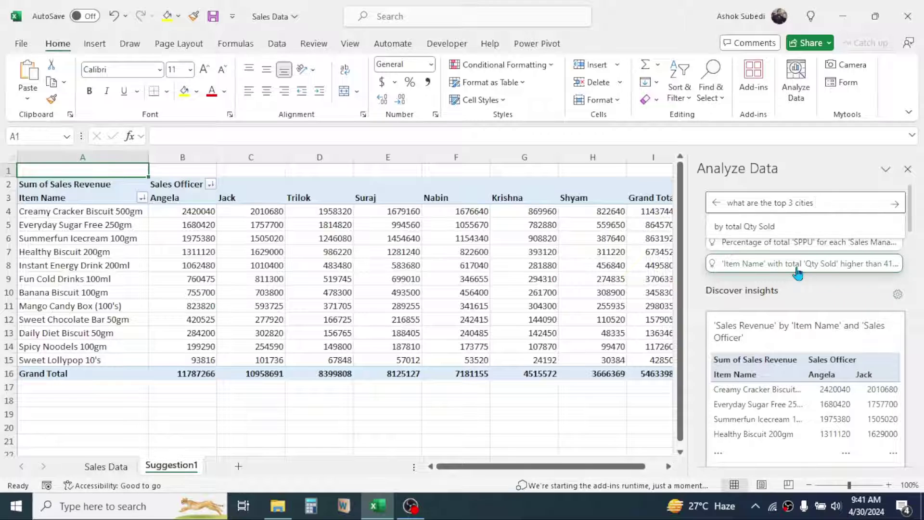
pyautogui.write(' by sales ')
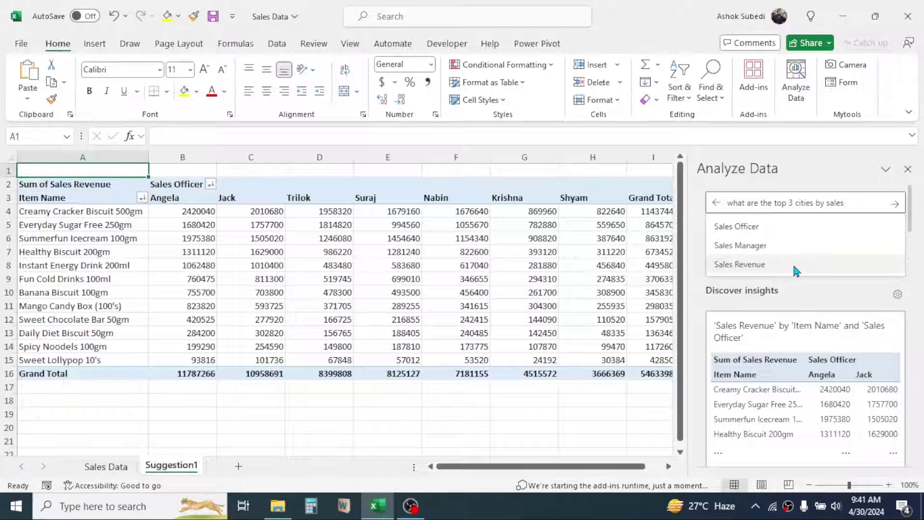
pyautogui.write('tevenue')
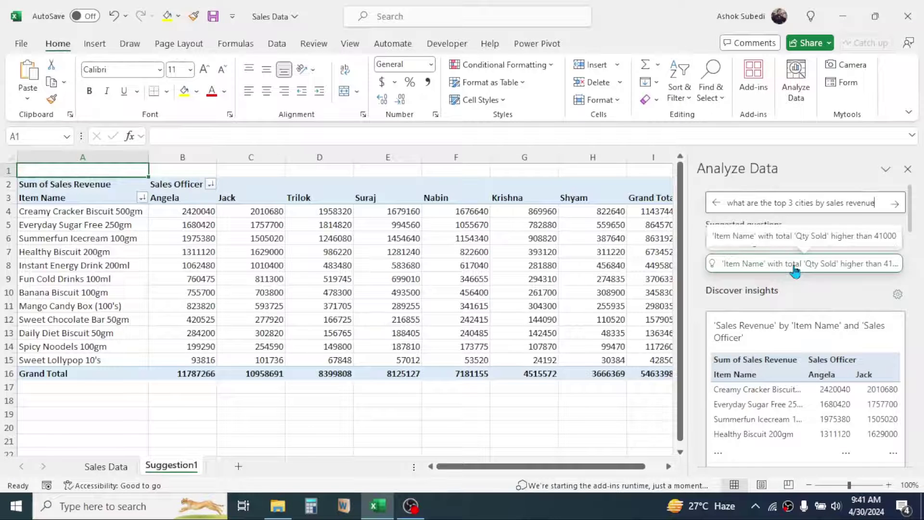
pyautogui.press('Return')
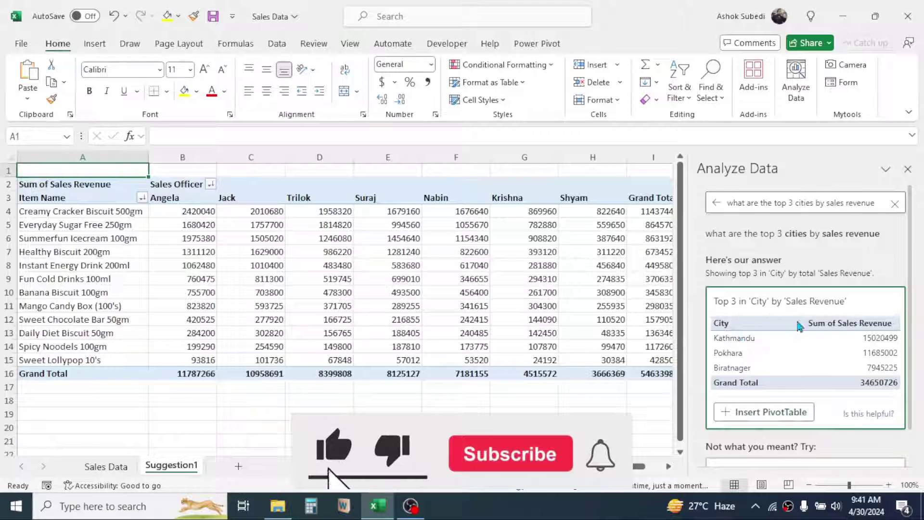
pyautogui.click(768, 412)
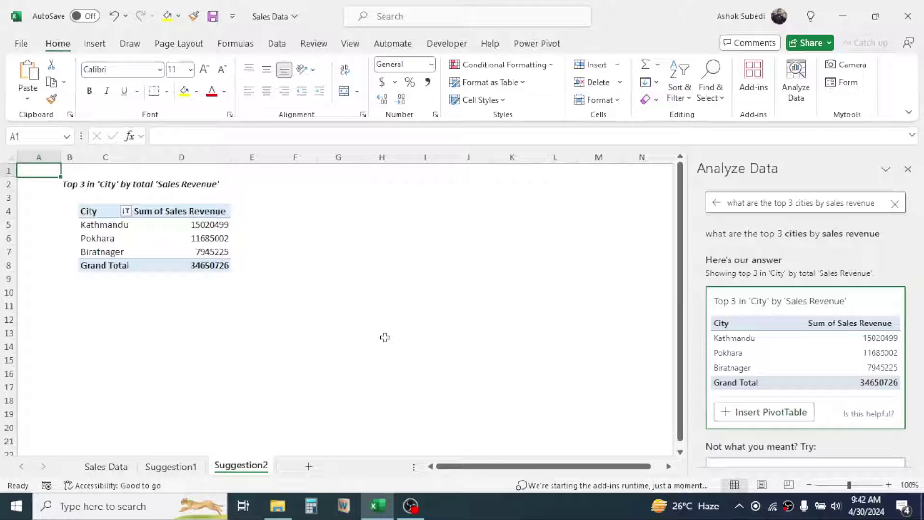
# - Return to the Analyze Data question box, ready for a new query
pyautogui.click(730, 204)
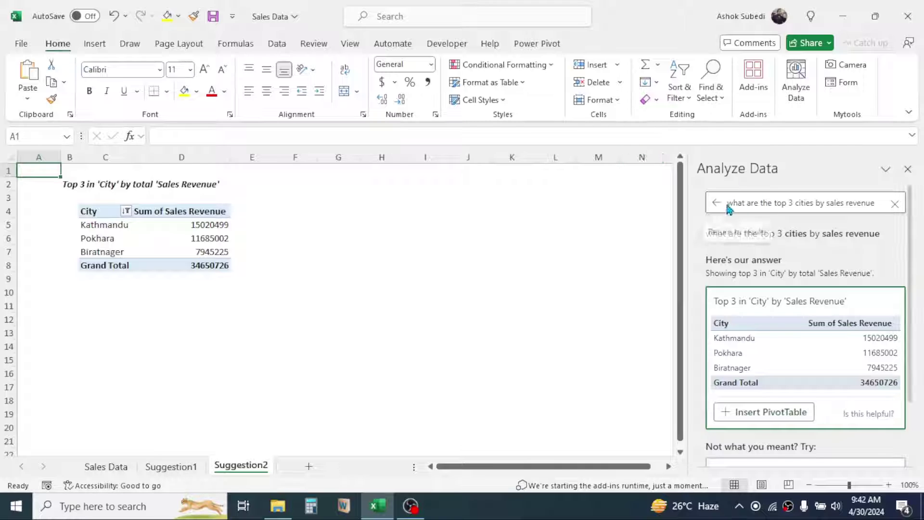
# - Request a pie chart of sales revenue by sales officer and insert it as a PivotChart
pyautogui.moveTo(730, 204); pyautogui.dragTo(895, 218)
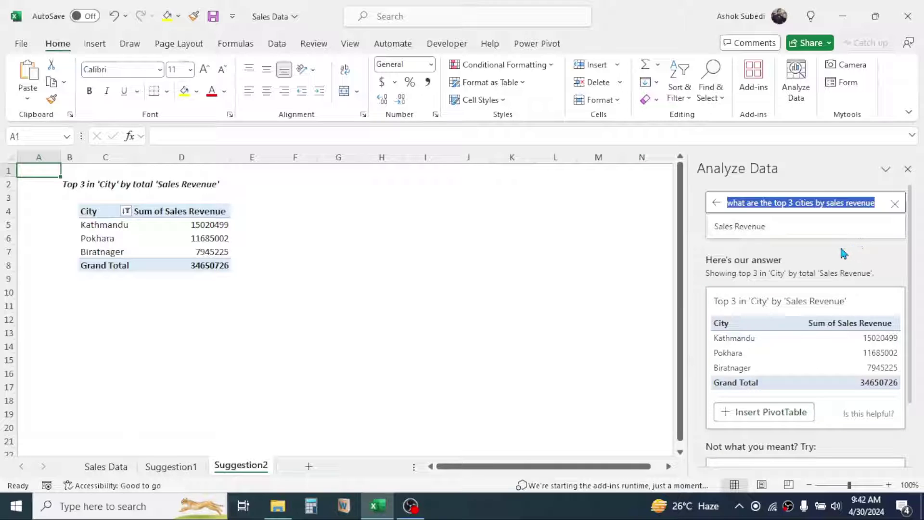
pyautogui.write('create')
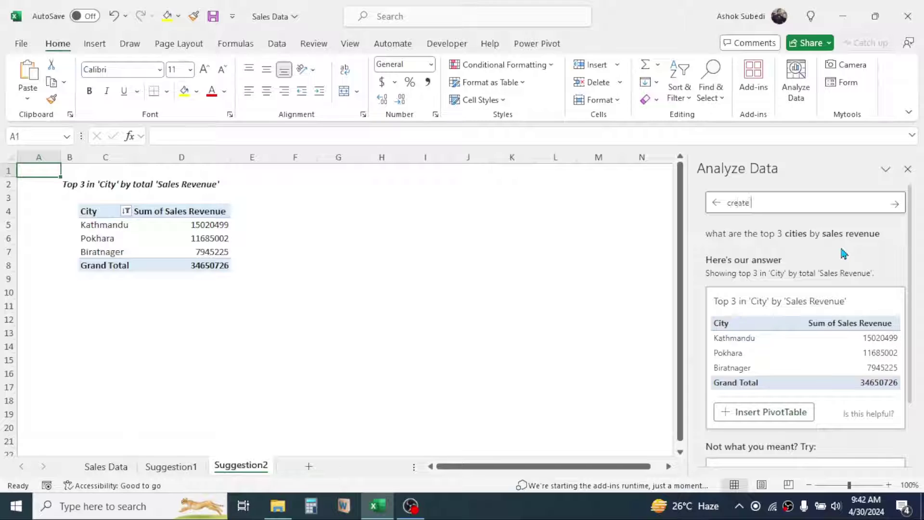
pyautogui.write(' pie chart on sales officer wise sa')
pyautogui.write('les revenue')
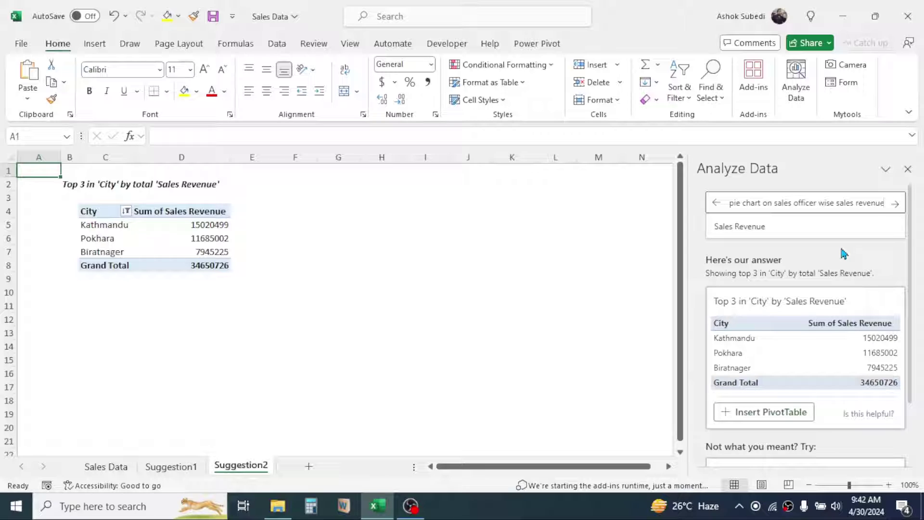
pyautogui.press('Return')
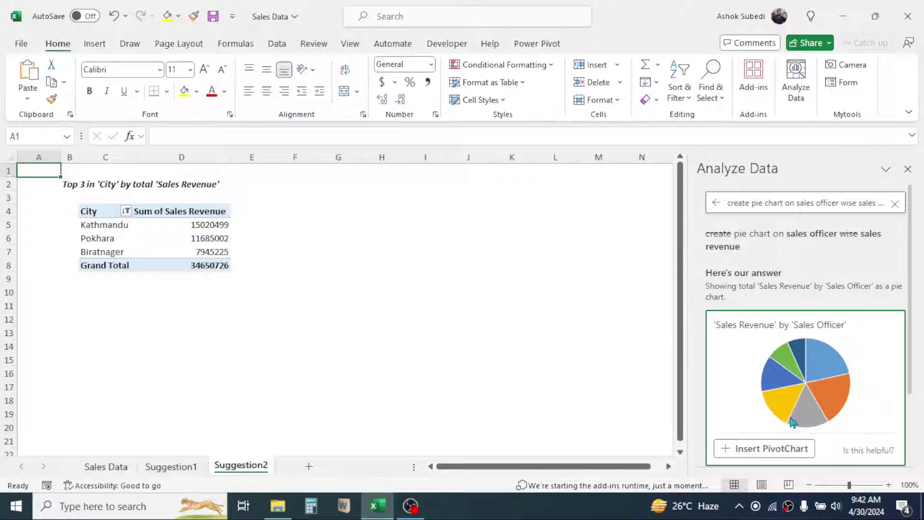
pyautogui.click(765, 450)
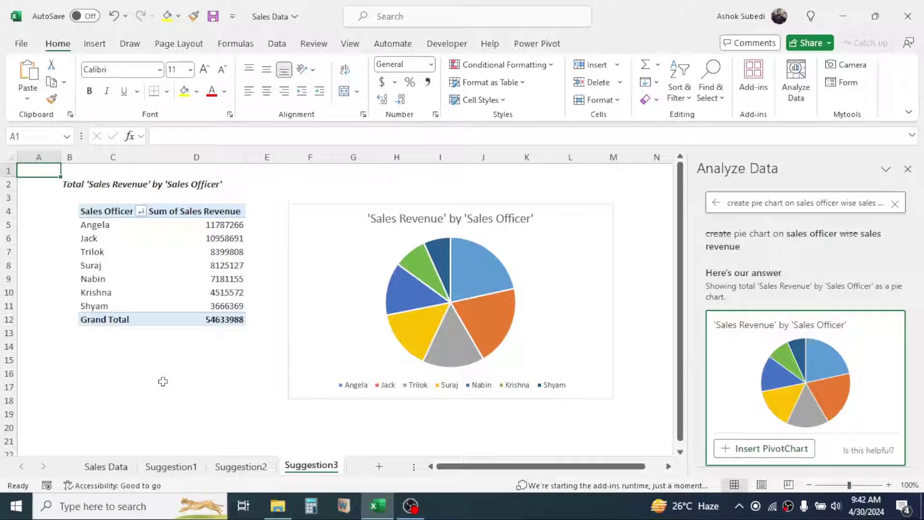
# - Add data labels showing each sales officer's revenue value to the pie chart slices
pyautogui.click(484, 273)
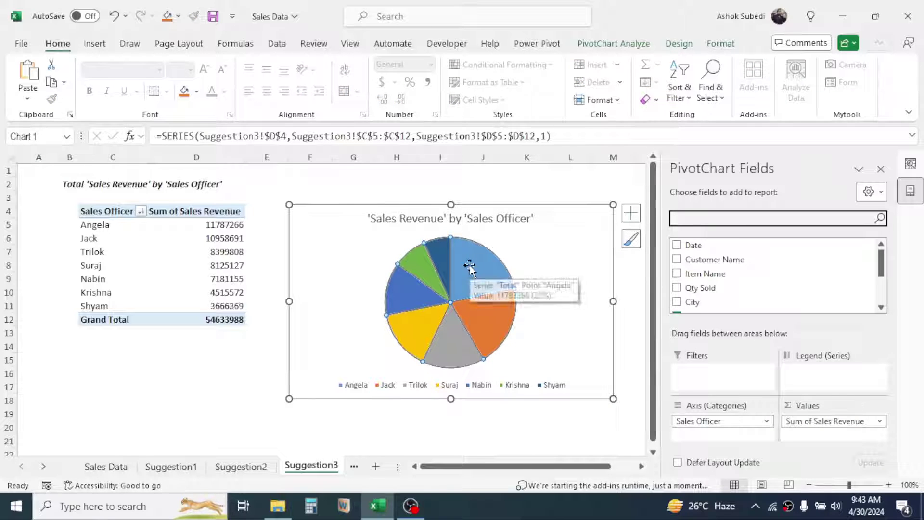
pyautogui.rightClick(469, 268)
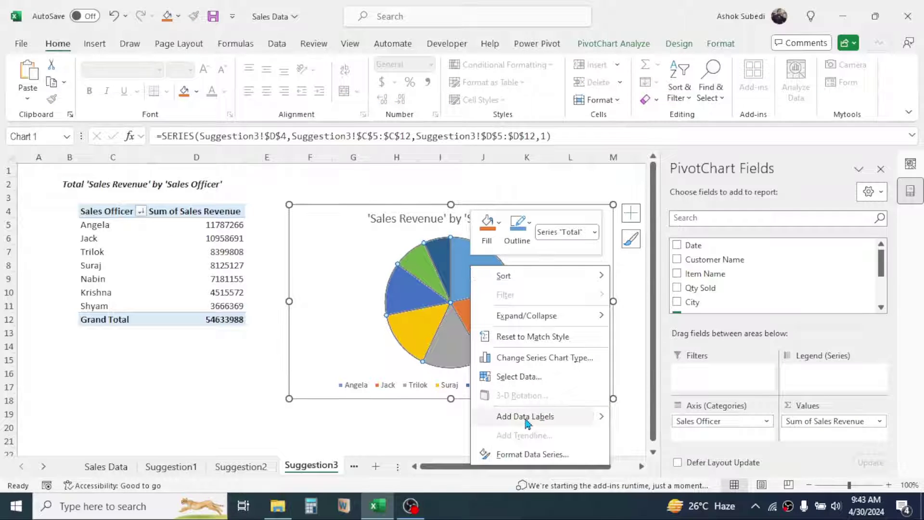
pyautogui.click(599, 417)
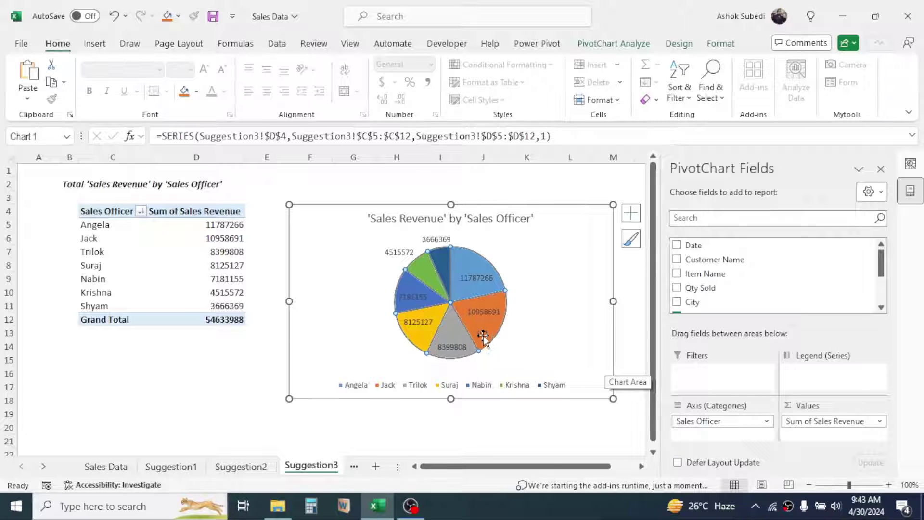
pyautogui.click(476, 276)
pyautogui.rightClick(475, 276)
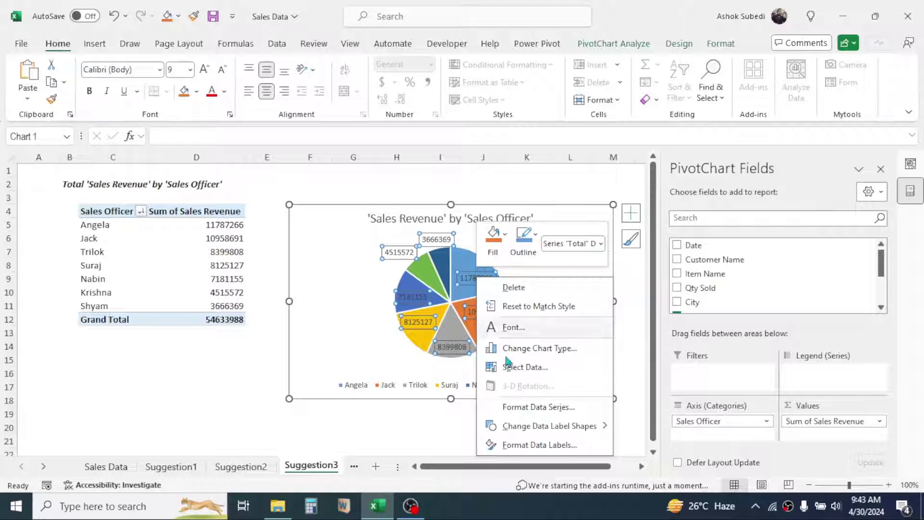
# - Switch the pie chart data labels from revenue values to percentage shares
pyautogui.click(565, 446)
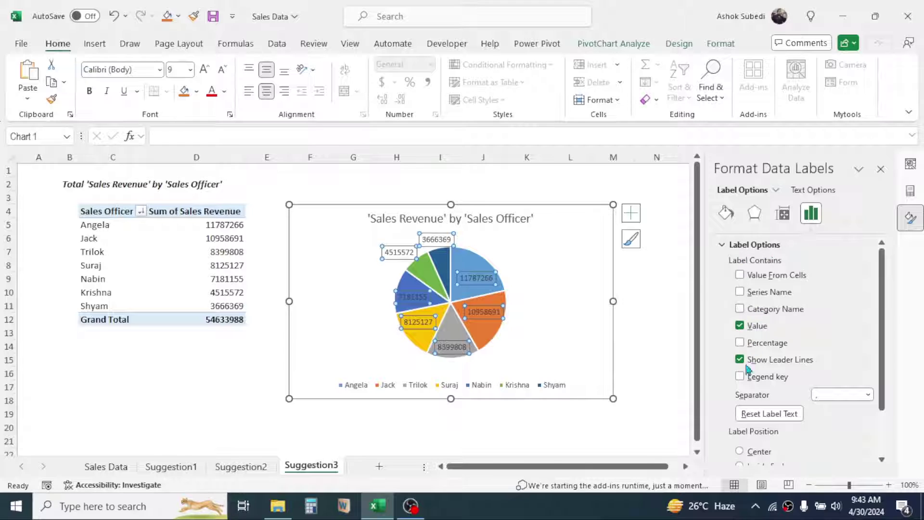
pyautogui.click(742, 343)
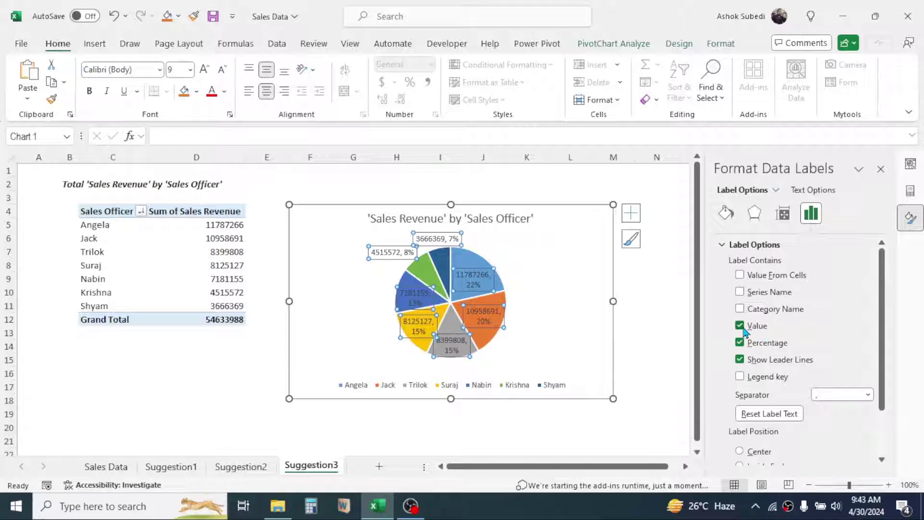
pyautogui.click(741, 327)
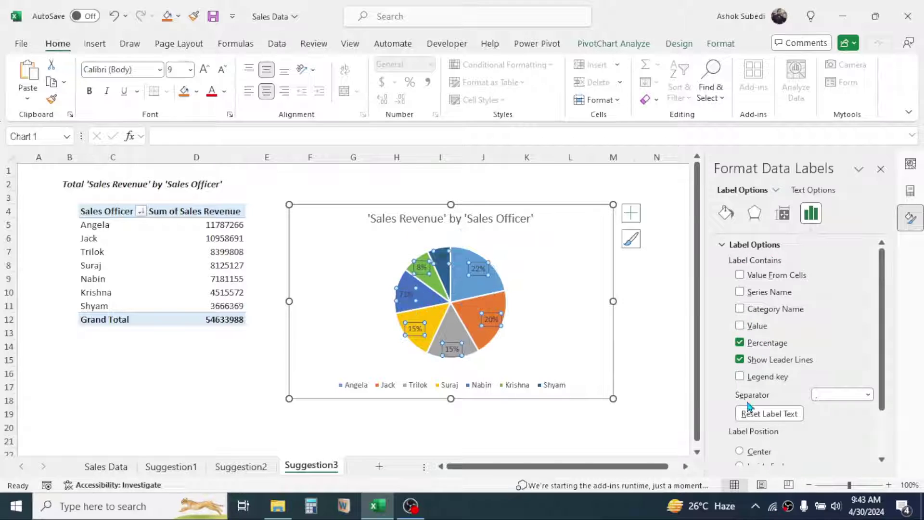
pyautogui.click(881, 168)
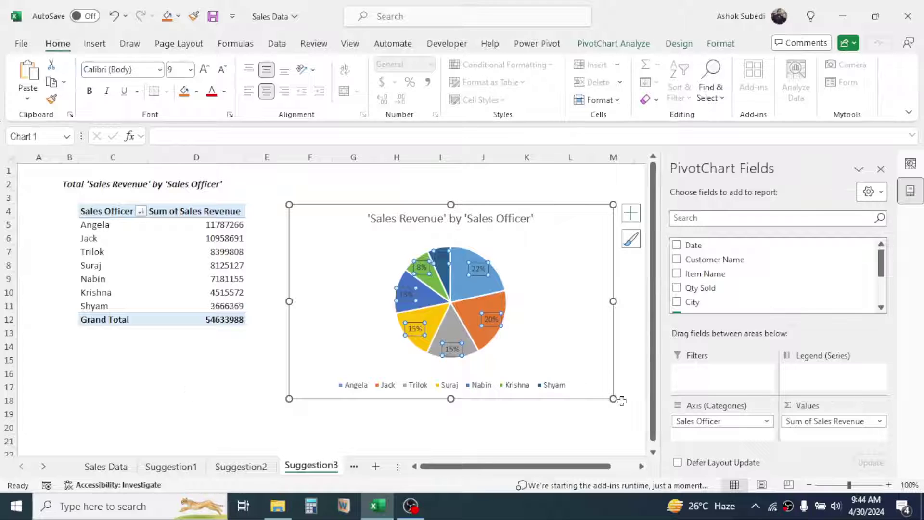
# - Ask 'what are the least 3 items based on sale revenue' and insert the answer as a PivotTable
pyautogui.click(882, 170)
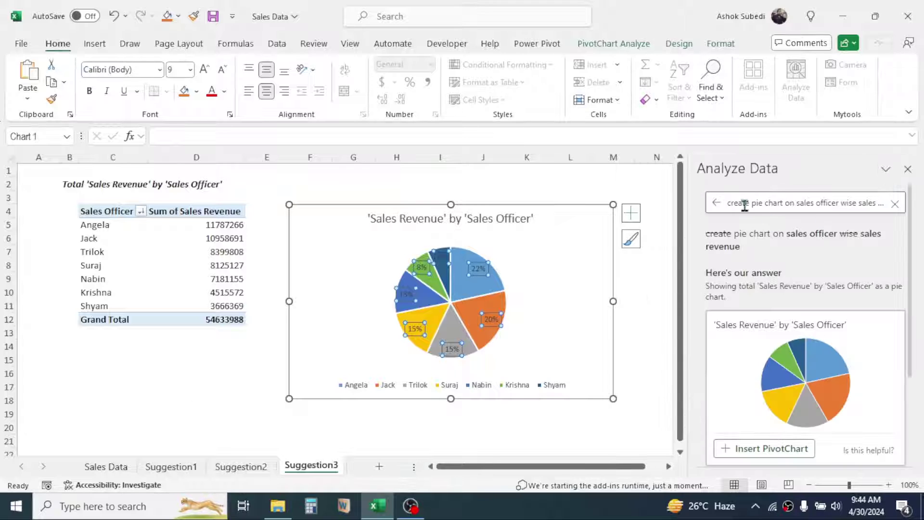
pyautogui.moveTo(726, 203); pyautogui.dragTo(874, 212)
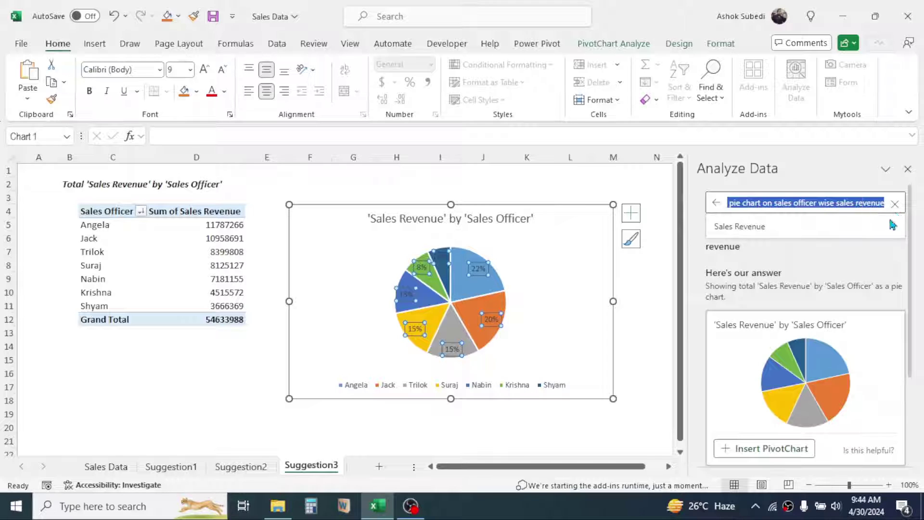
pyautogui.write('wg')
pyautogui.press('BackSpace')
pyautogui.write('h')
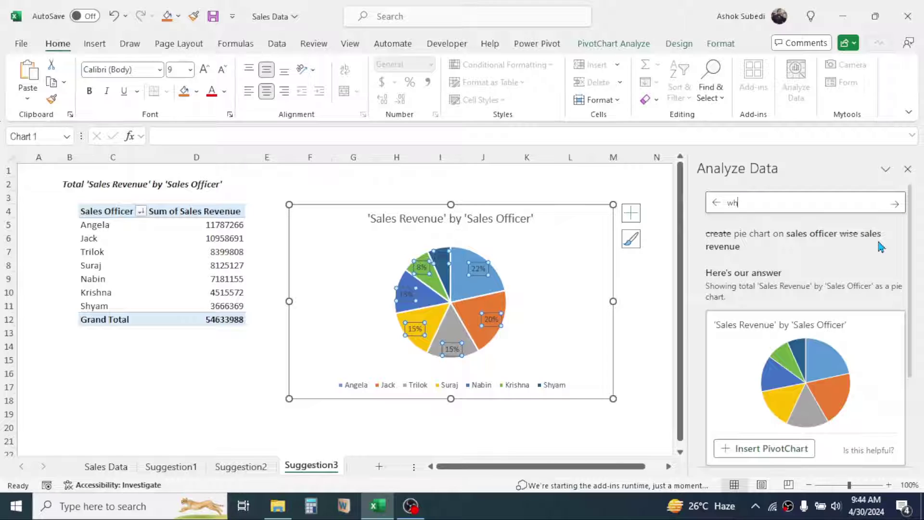
pyautogui.write('at are the least 3 items')
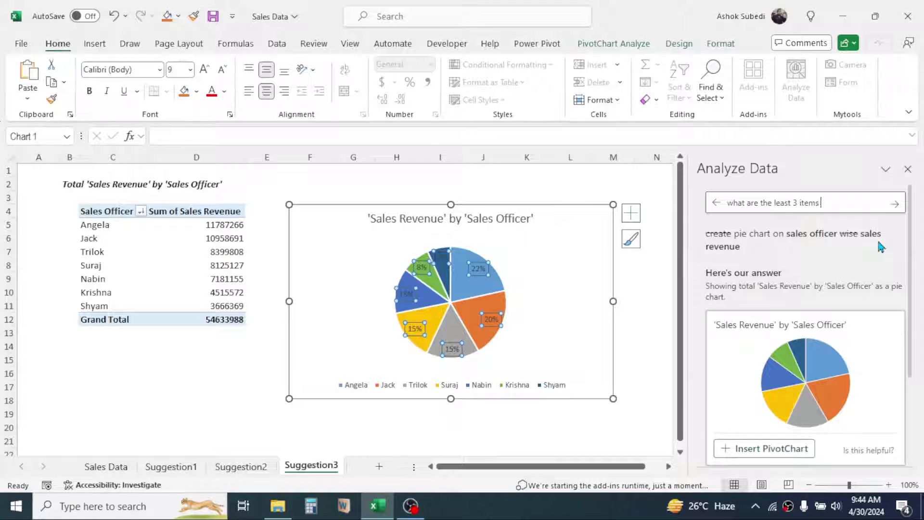
pyautogui.write(' based on sale sre')
pyautogui.press('BackSpace')
pyautogui.press('BackSpace')
pyautogui.press('BackSpace')
pyautogui.write('revenue')
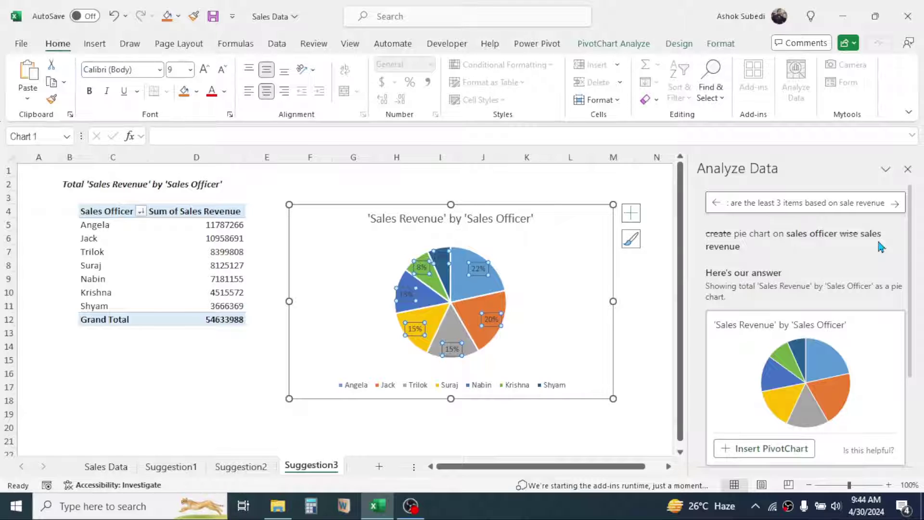
pyautogui.press('Return')
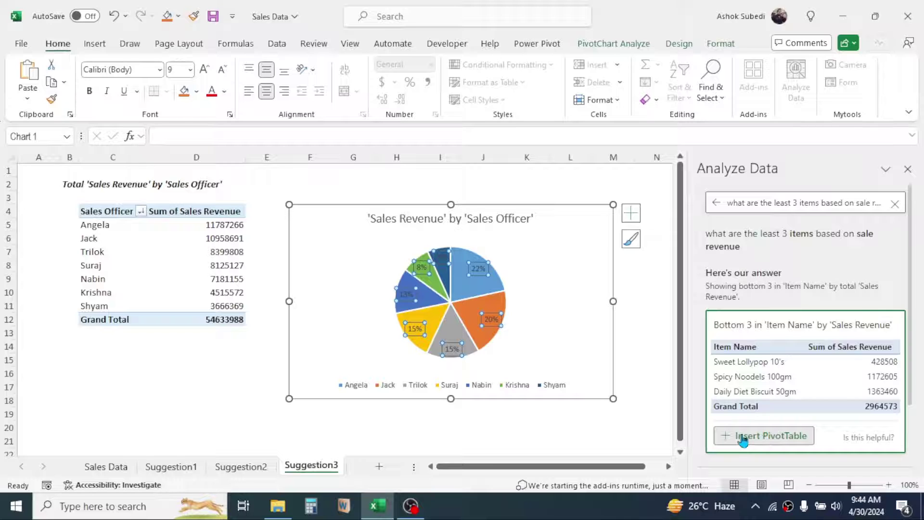
pyautogui.click(764, 436)
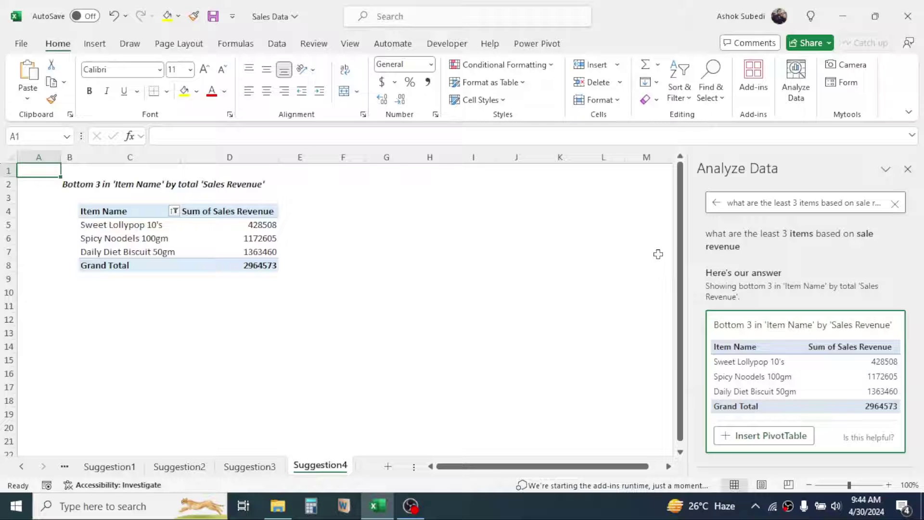
# - Ask for the 'top 3 items by sales revenue in the month of May' and insert the answer as a table
pyautogui.click(727, 203)
pyautogui.click(752, 204)
pyautogui.write('top ')
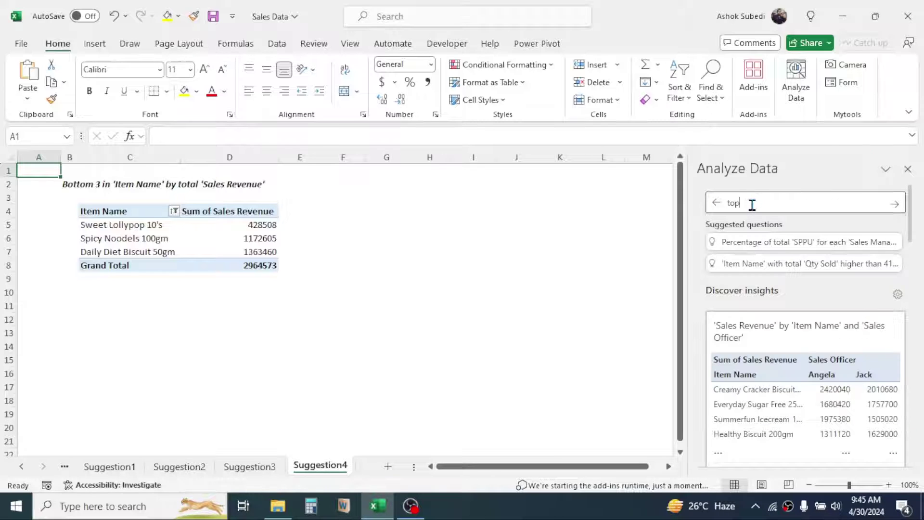
pyautogui.write('3 items by sales revenue in the m')
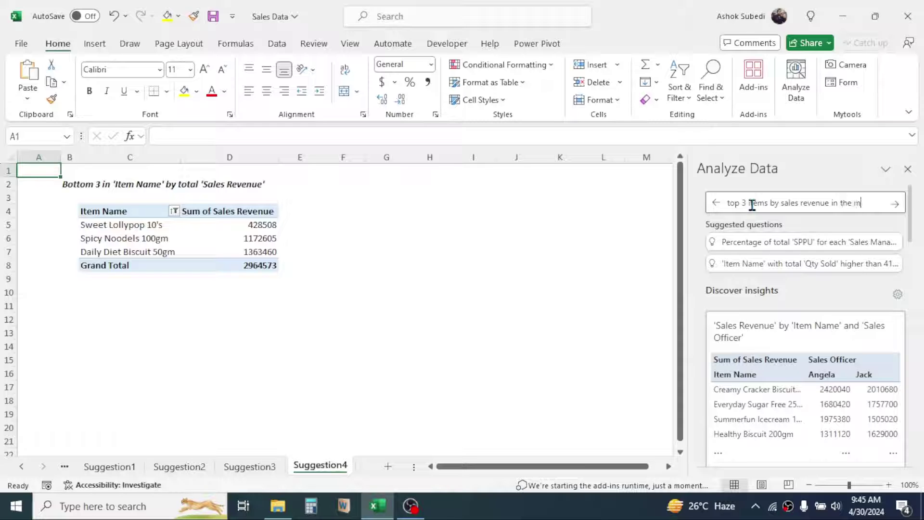
pyautogui.write('onth of May')
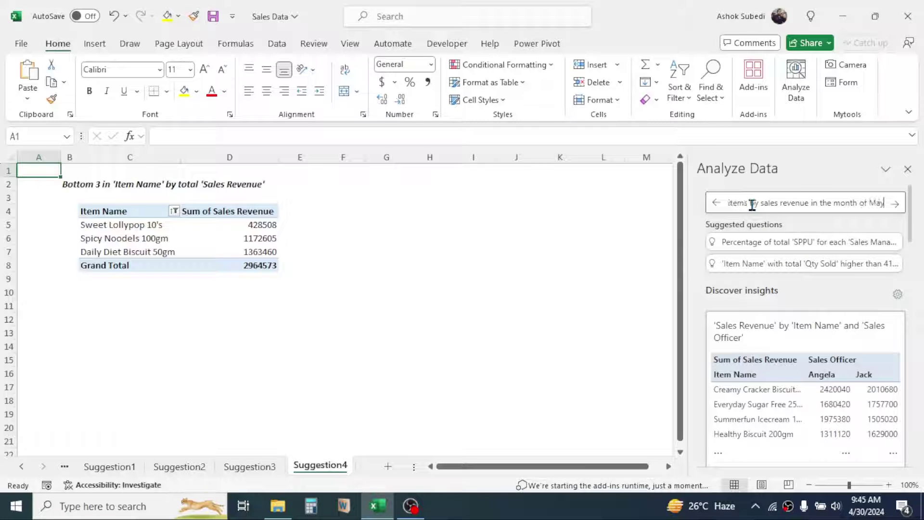
pyautogui.press('Return')
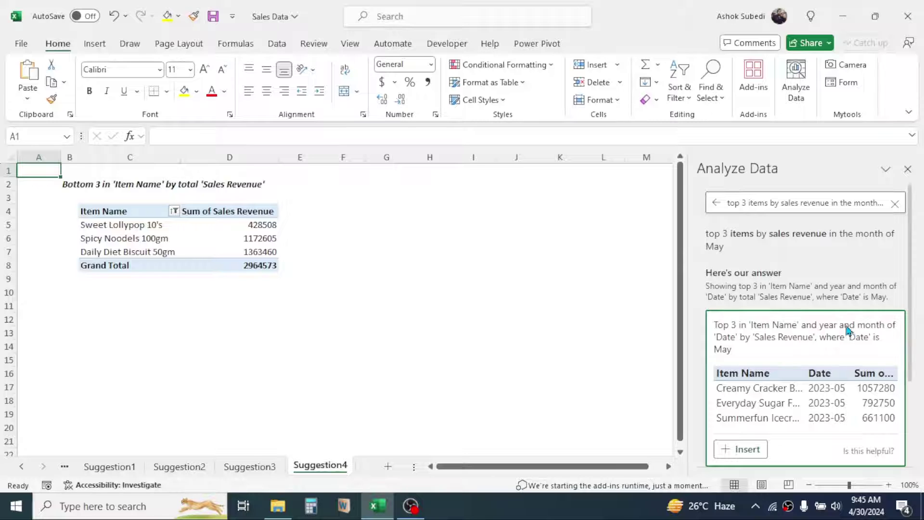
pyautogui.scroll(-2, 901, 319)
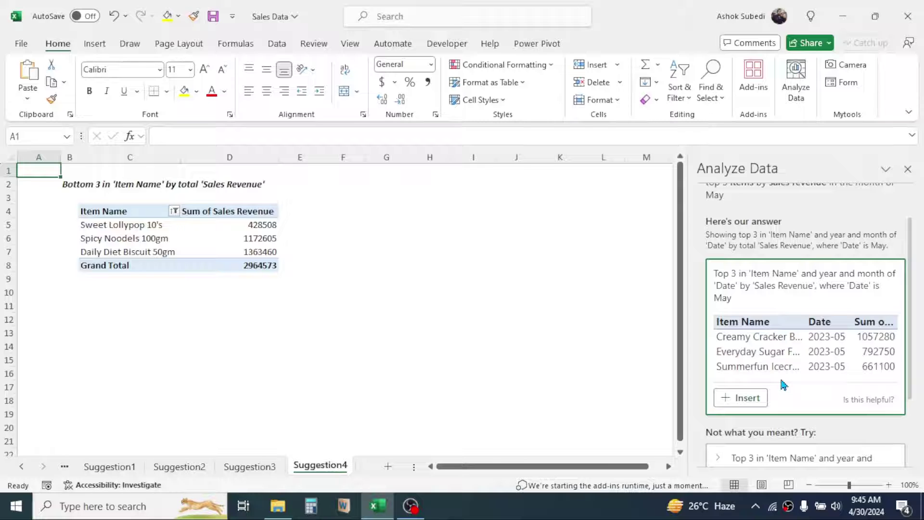
pyautogui.click(743, 399)
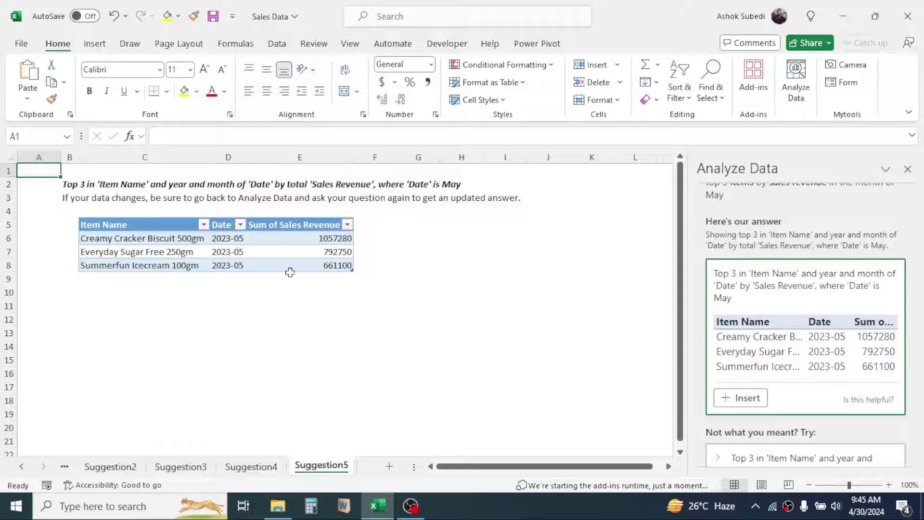
pyautogui.moveTo(117, 239); pyautogui.dragTo(111, 264)
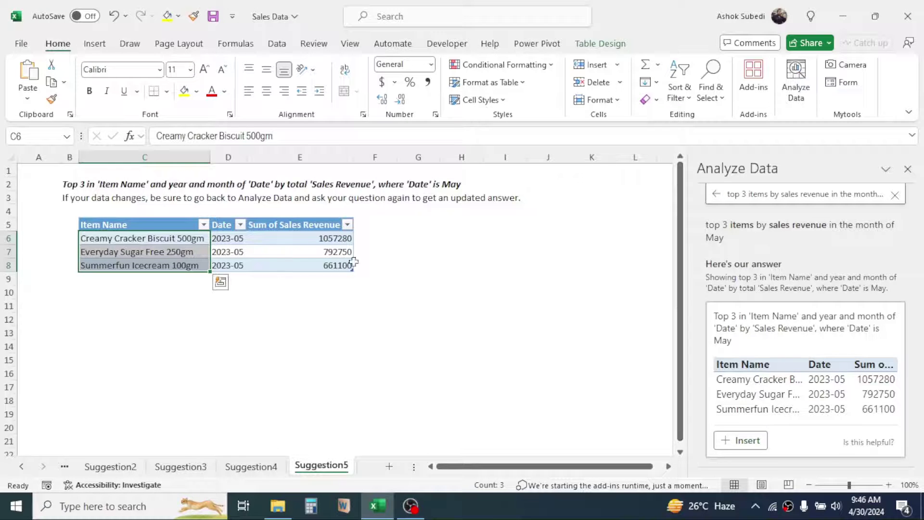
# - Ask Analyze Data 'what is the date where there is highest sales revenue' and insert the answer as a PivotTable
pyautogui.click(745, 225)
pyautogui.hotkey('ctrl', 'a')
pyautogui.write('what is the date')
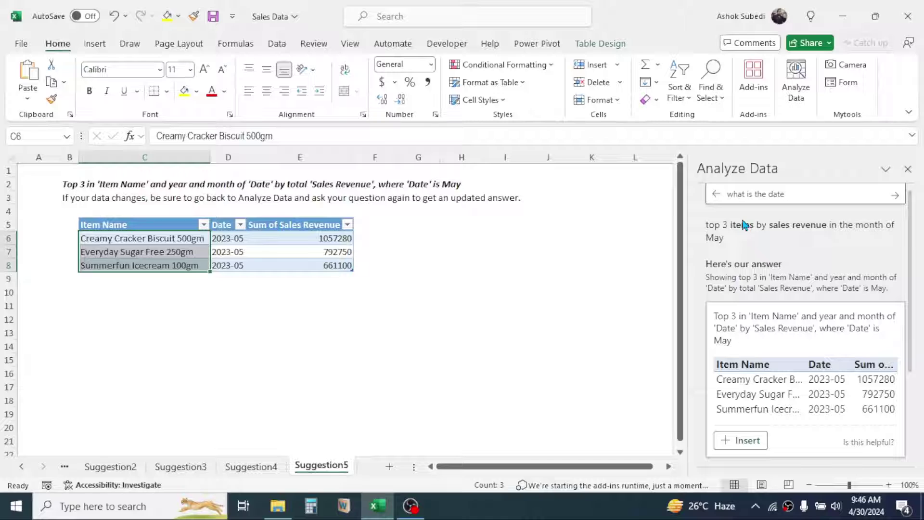
pyautogui.write(' where there is highest sales revenue')
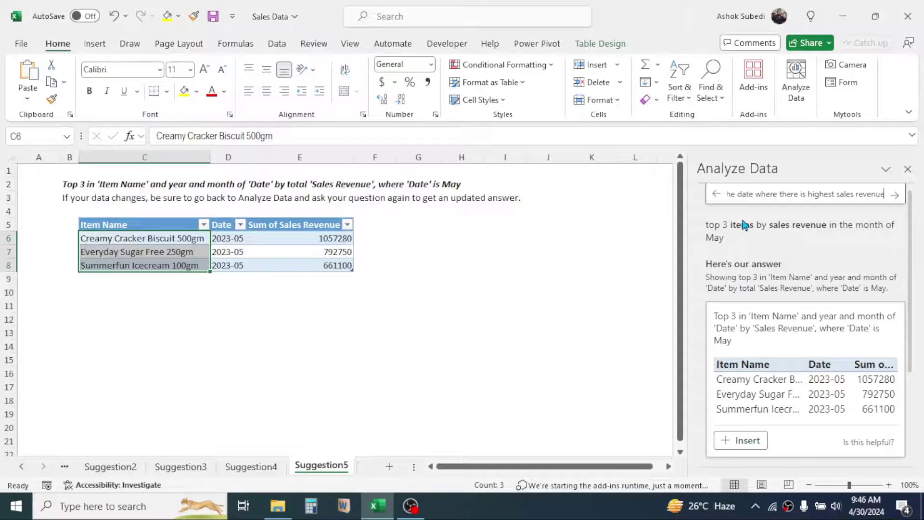
pyautogui.press('Return')
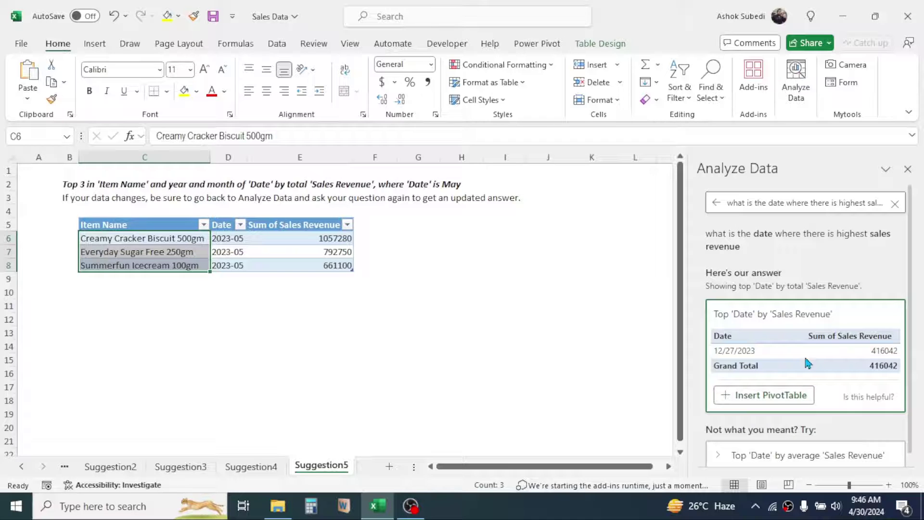
pyautogui.click(763, 395)
# - Scroll the sheet tabs back and return to the Sales Data sheet
pyautogui.click(21, 466)
pyautogui.click(21, 467)
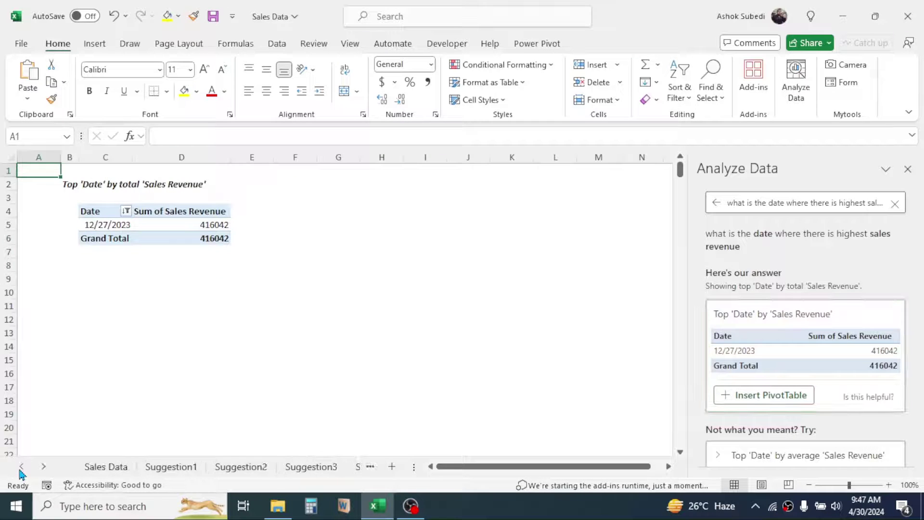
pyautogui.click(106, 466)
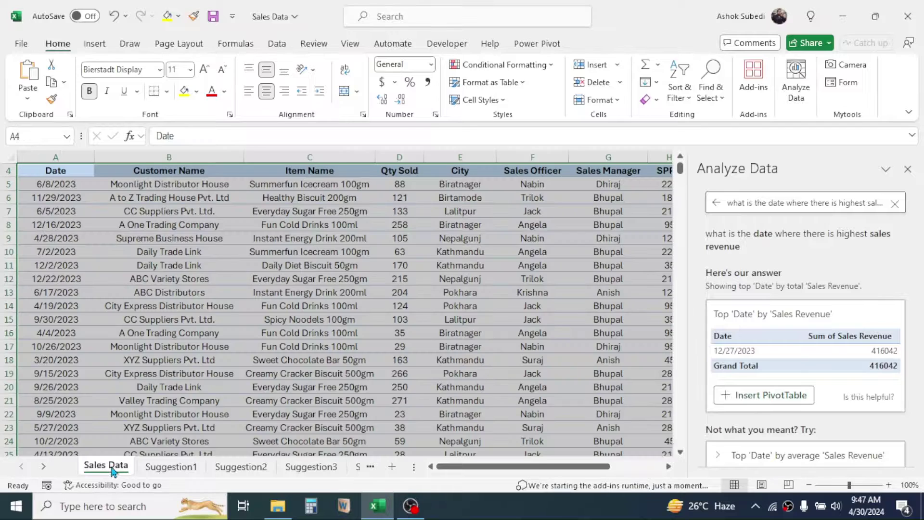